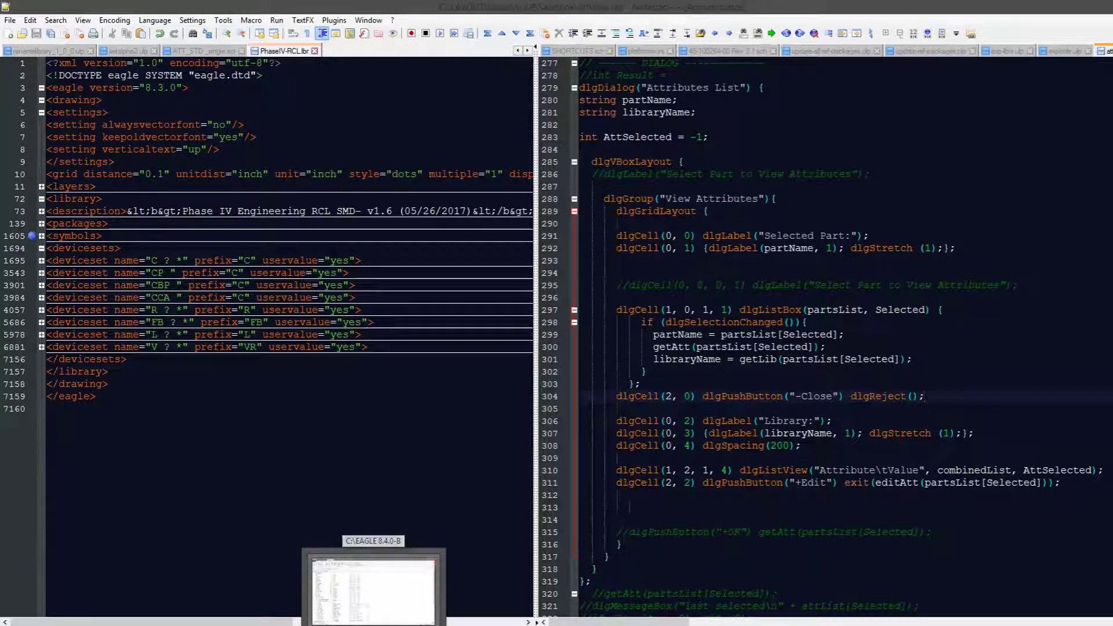
# - Expand the C_2_* capacitor device set, then collapse and re-expand the 0402 device
pyautogui.click(335, 309)
pyautogui.click(355, 285)
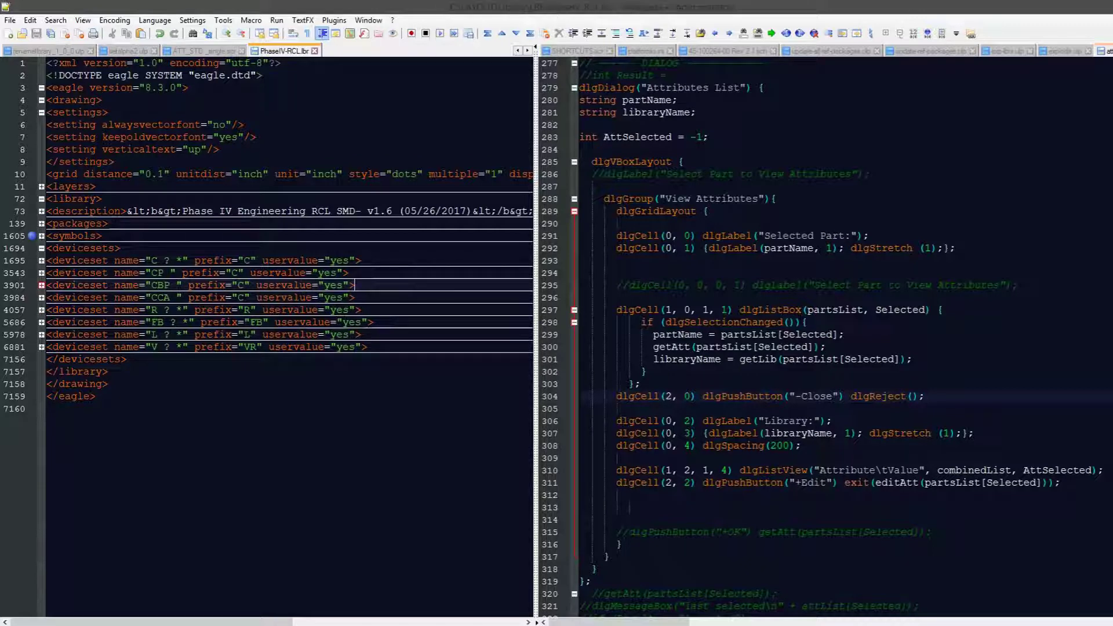
pyautogui.click(40, 260)
pyautogui.scroll(-6, 262, 348)
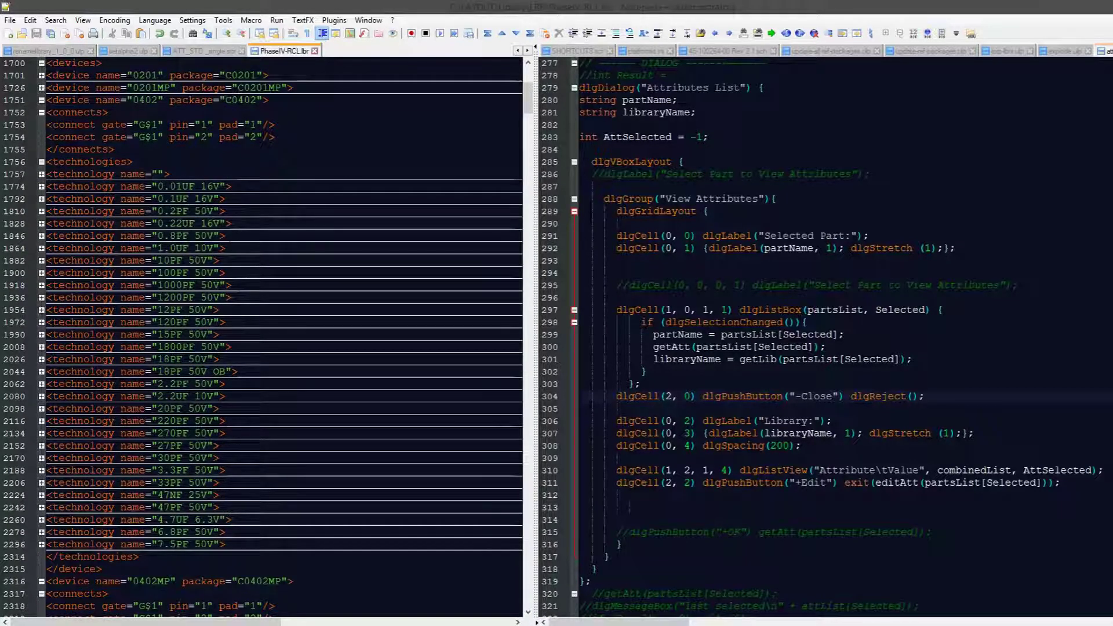
pyautogui.scroll(2, 261, 348)
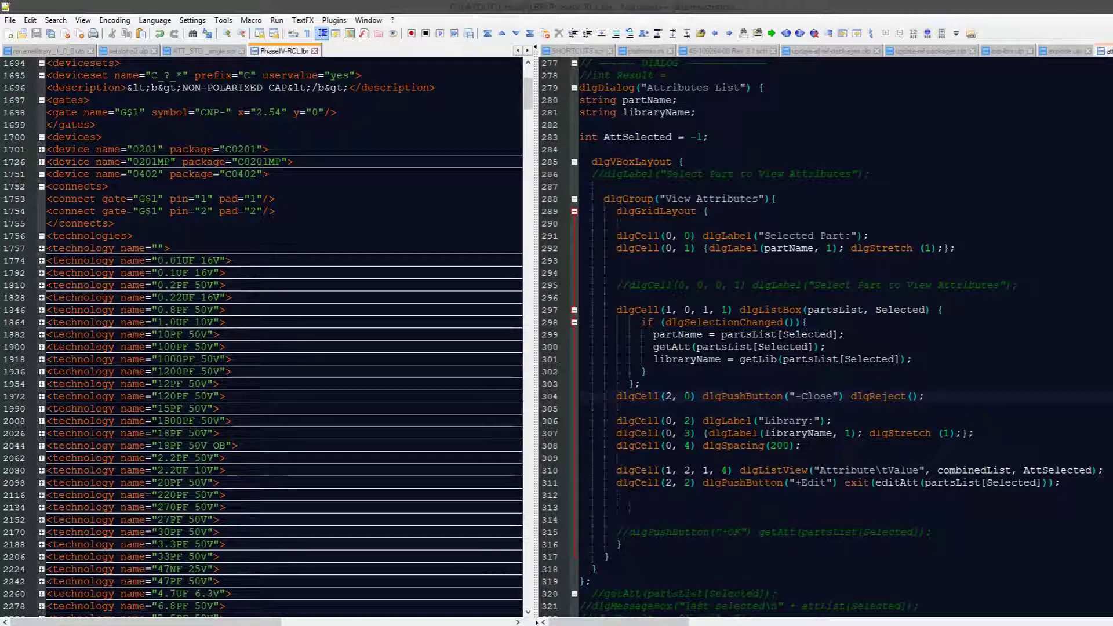
pyautogui.hotkey('ctrl', 'v')
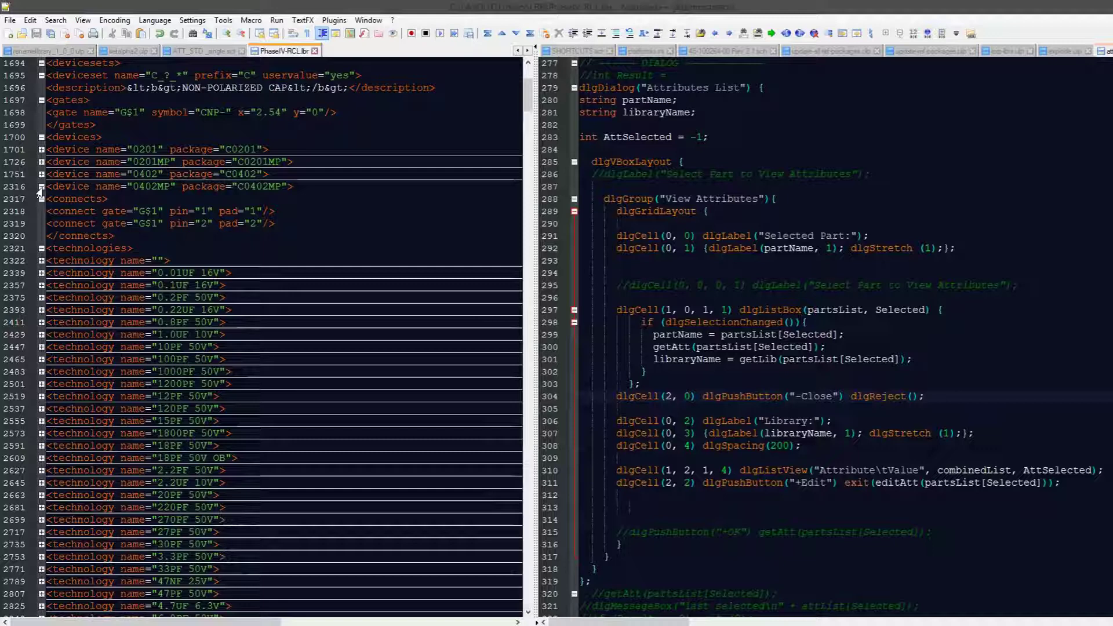
pyautogui.hotkey('ctrl', 'z')
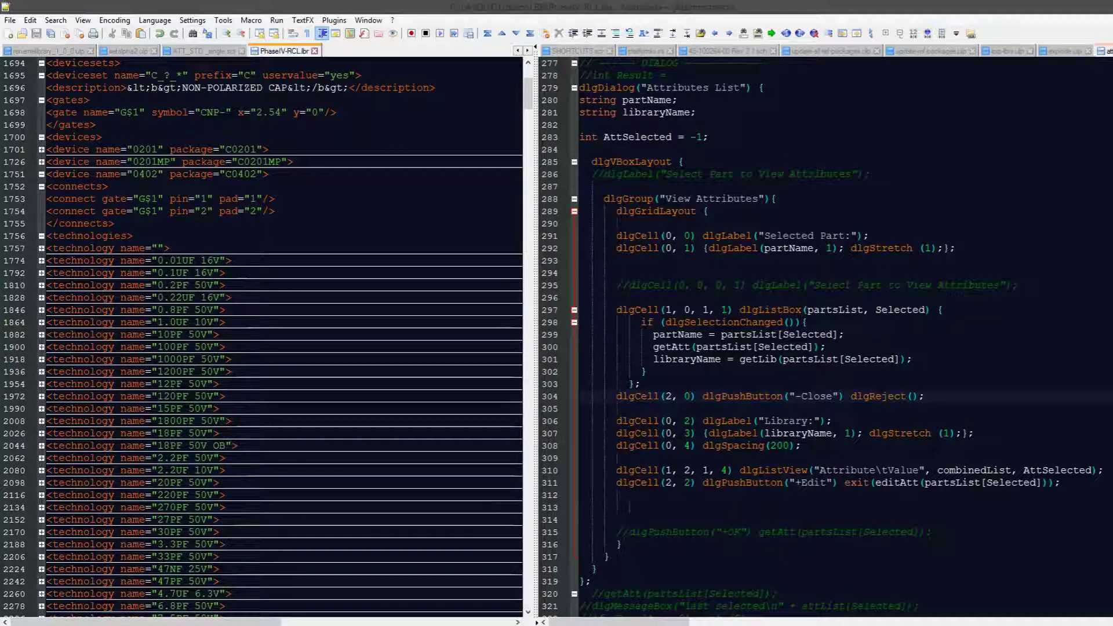
pyautogui.scroll(-2, 261, 348)
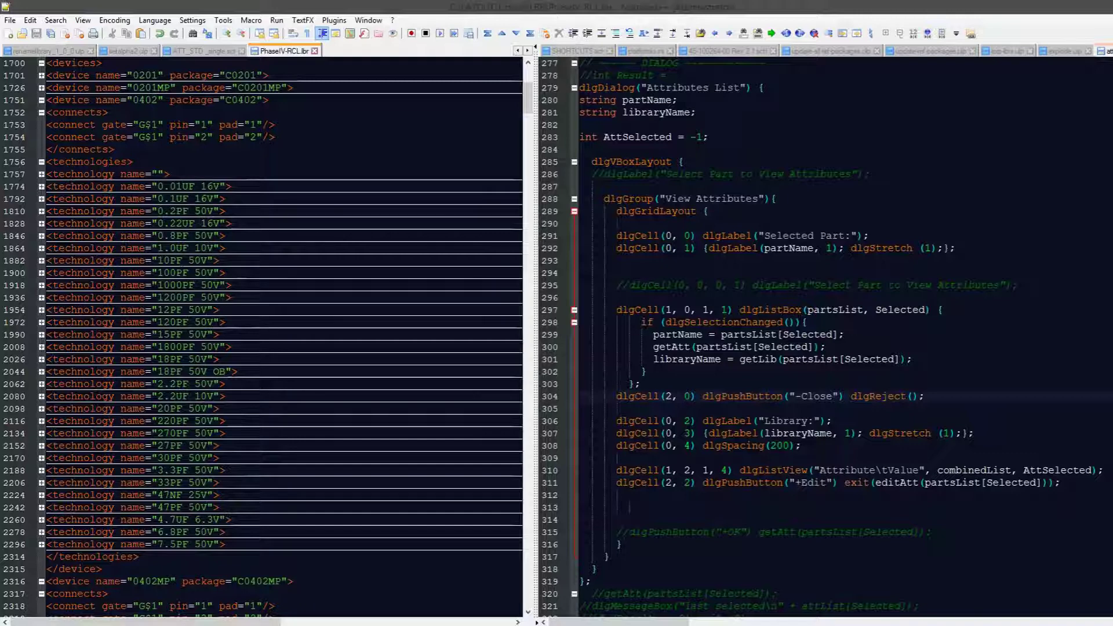
pyautogui.click(41, 260)
pyautogui.moveTo(114, 272); pyautogui.dragTo(262, 409)
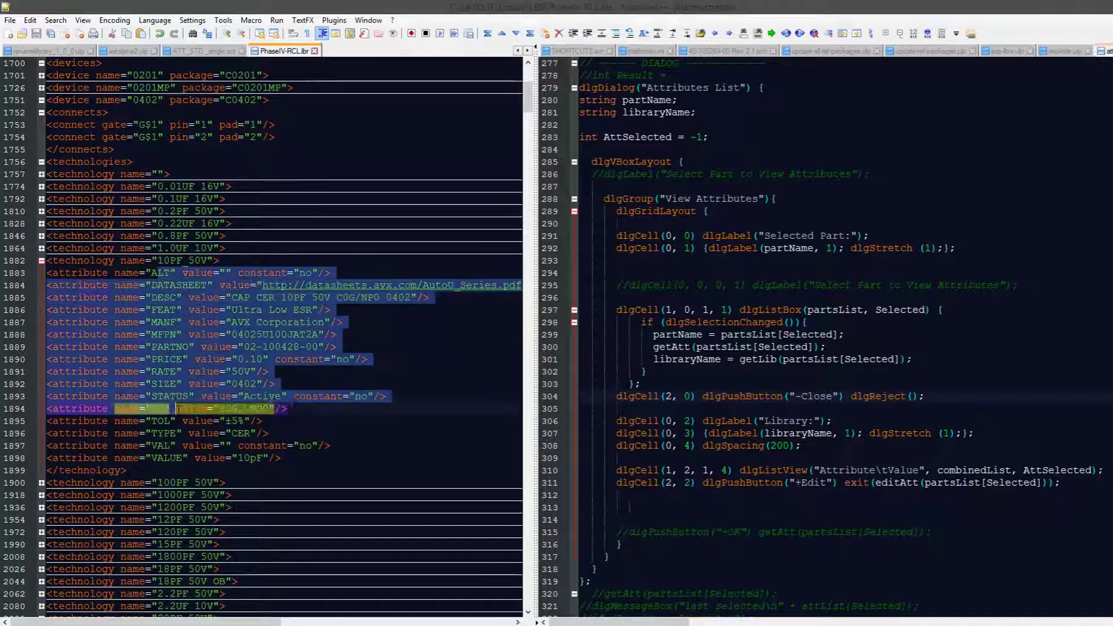
pyautogui.click(260, 361)
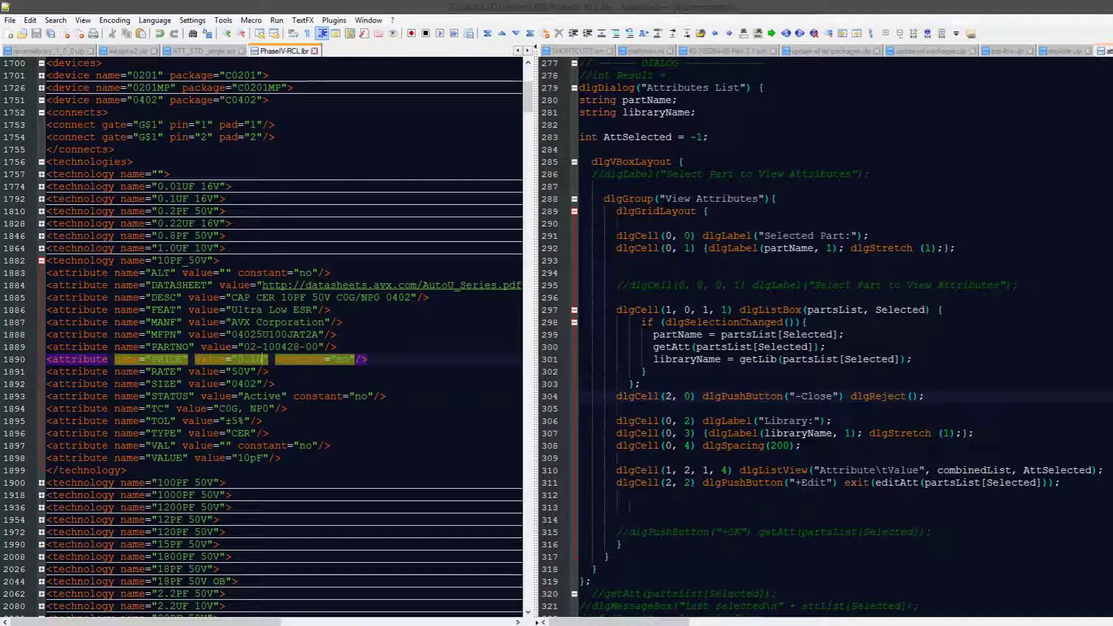
pyautogui.click(152, 458)
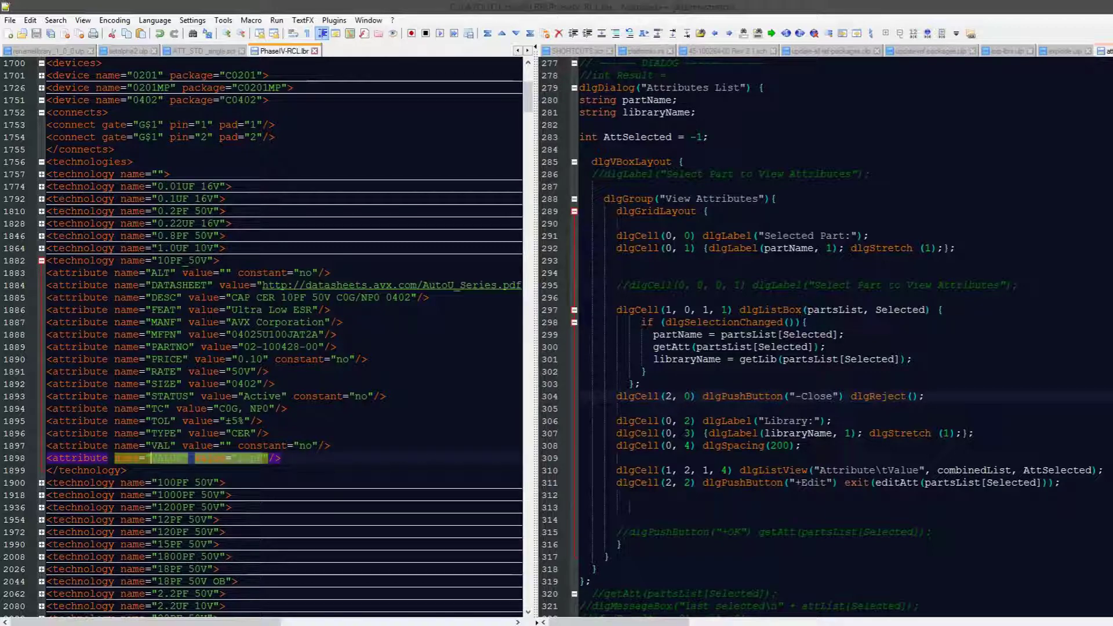
# - Collapse 10PF 50V, fold the 0402 and 0402MP device blocks, and show the window switcher
pyautogui.click(40, 261)
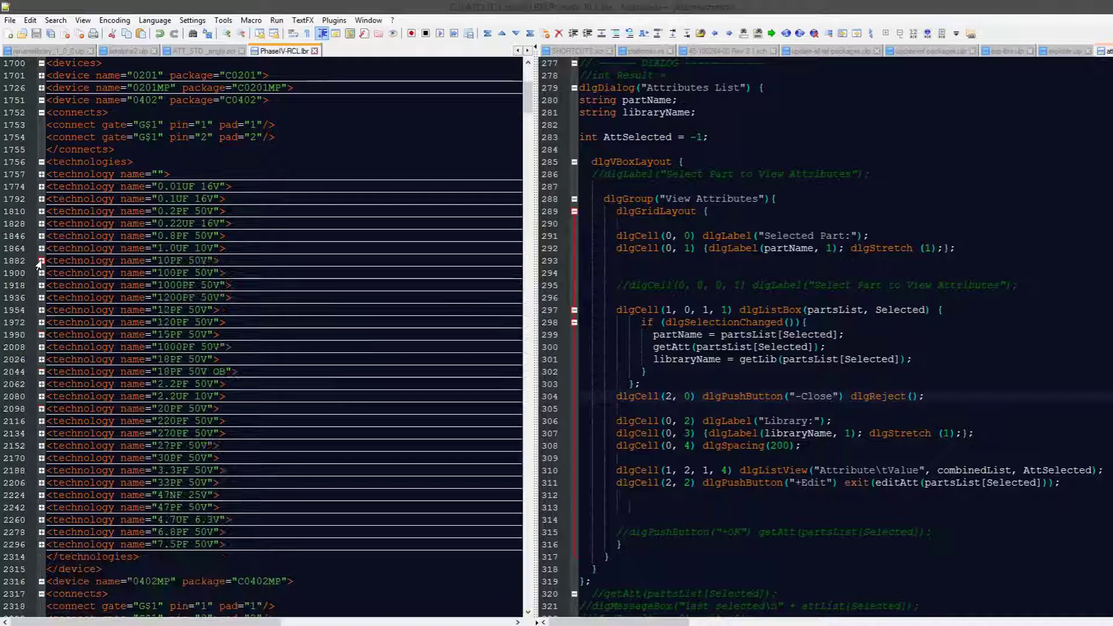
pyautogui.scroll(-2, 261, 347)
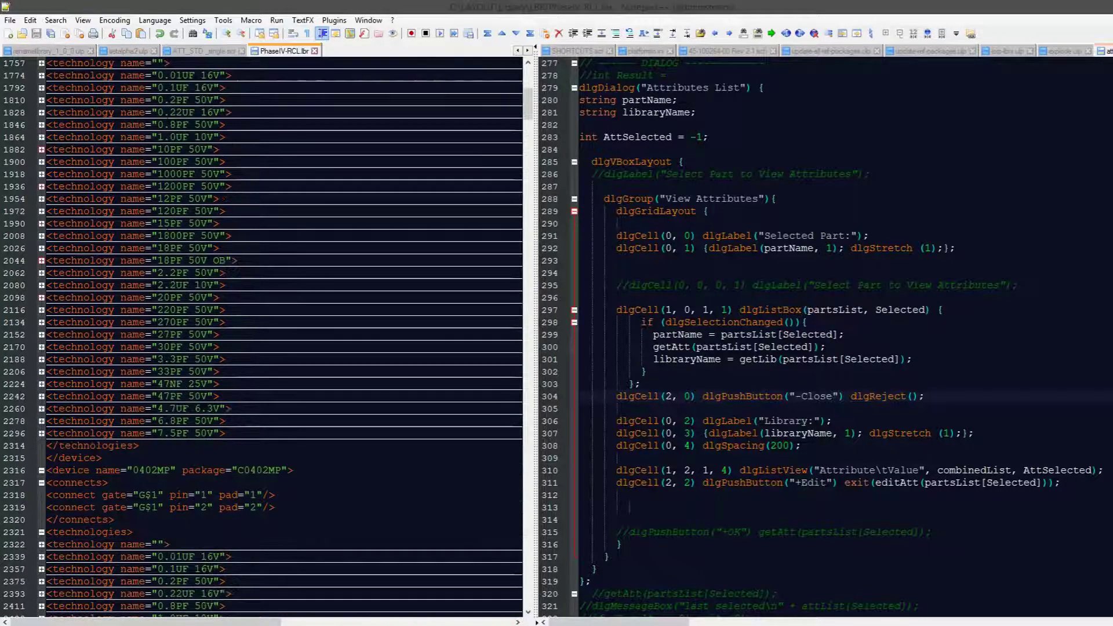
pyautogui.scroll(3, 260, 348)
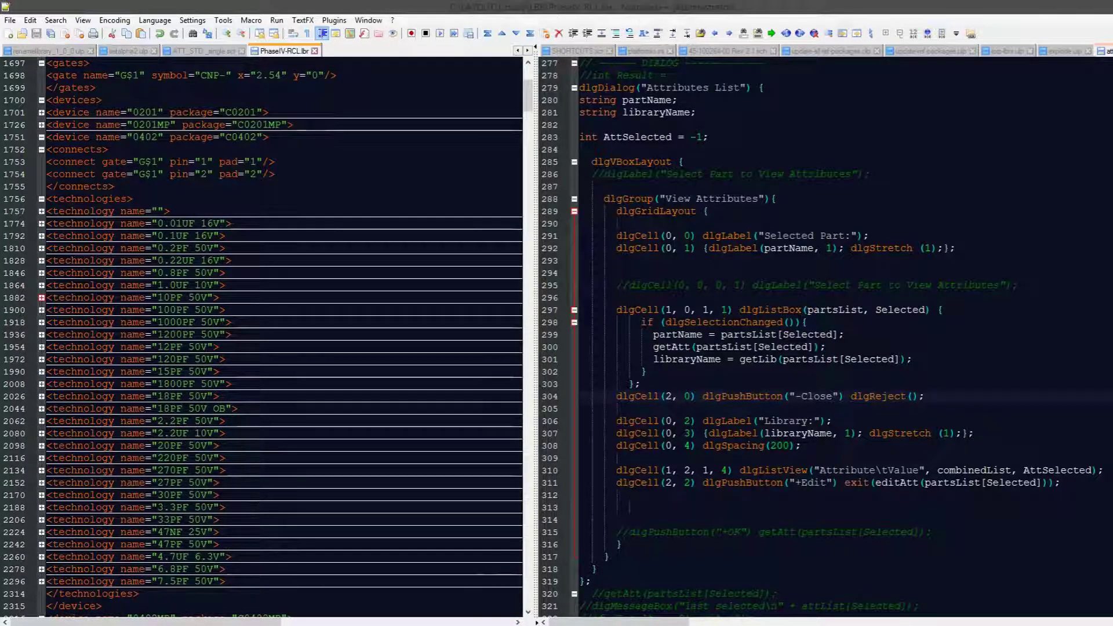
pyautogui.scroll(-6, 261, 348)
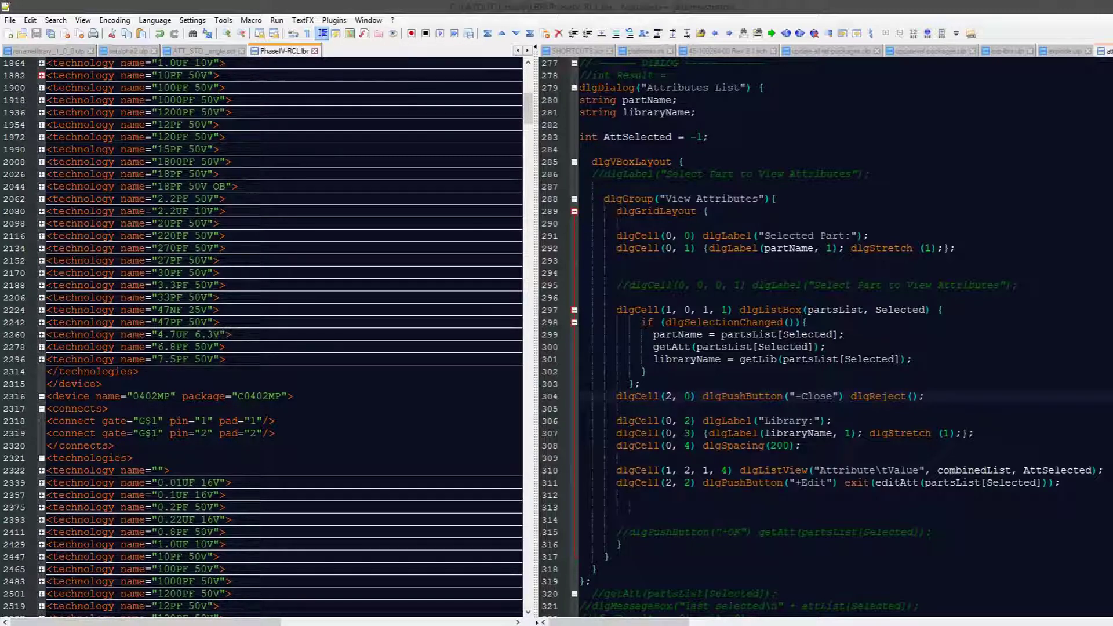
pyautogui.scroll(3, 261, 348)
pyautogui.scroll(3, 260, 348)
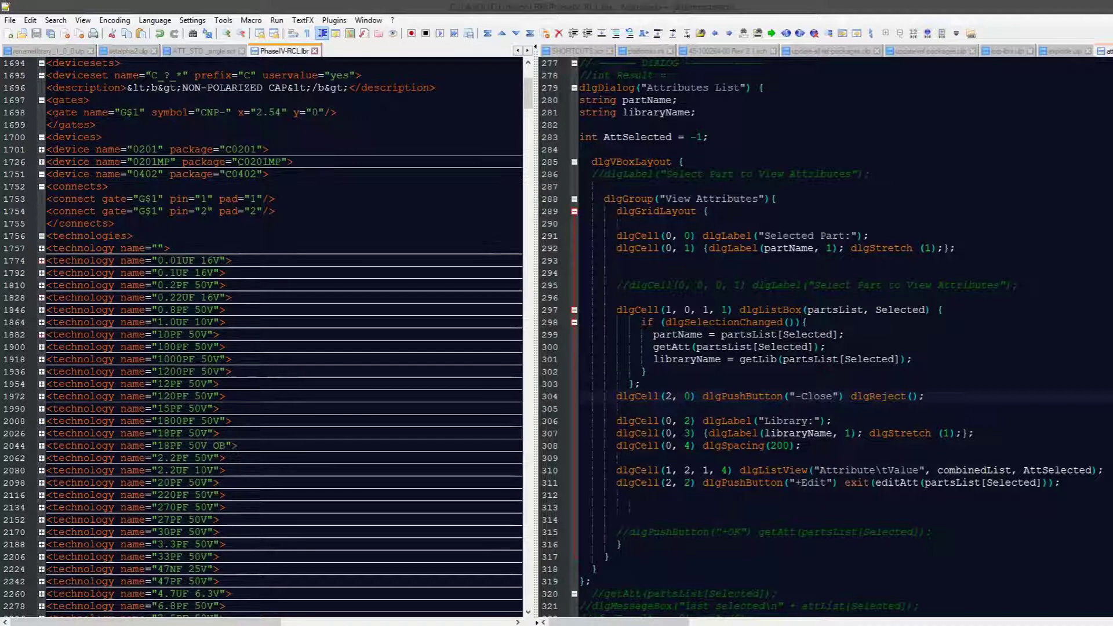
pyautogui.click(41, 173)
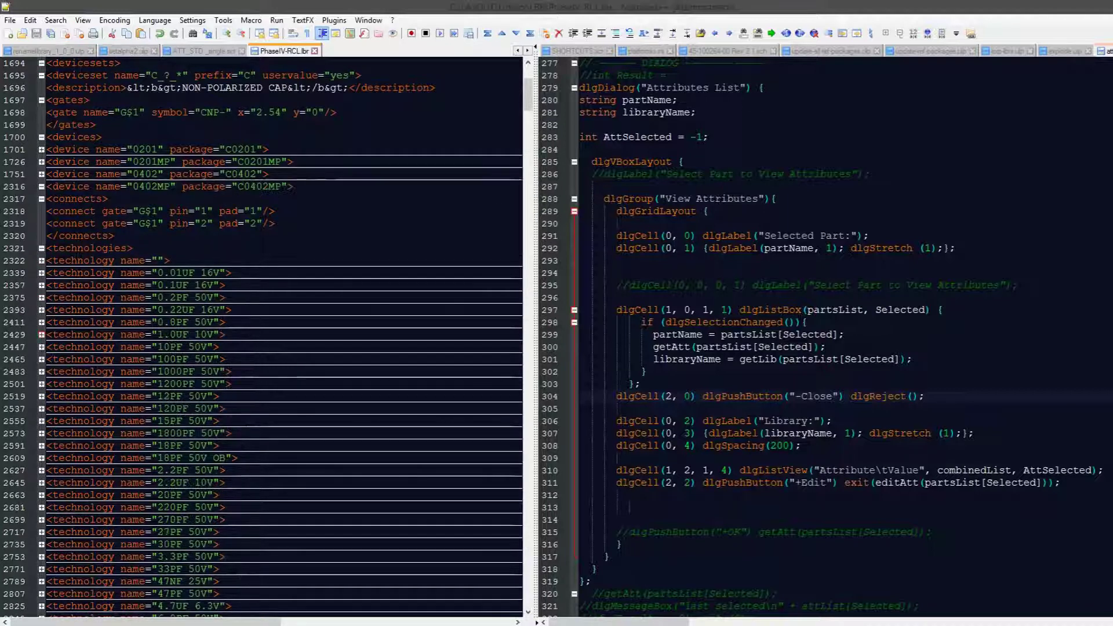
pyautogui.click(41, 187)
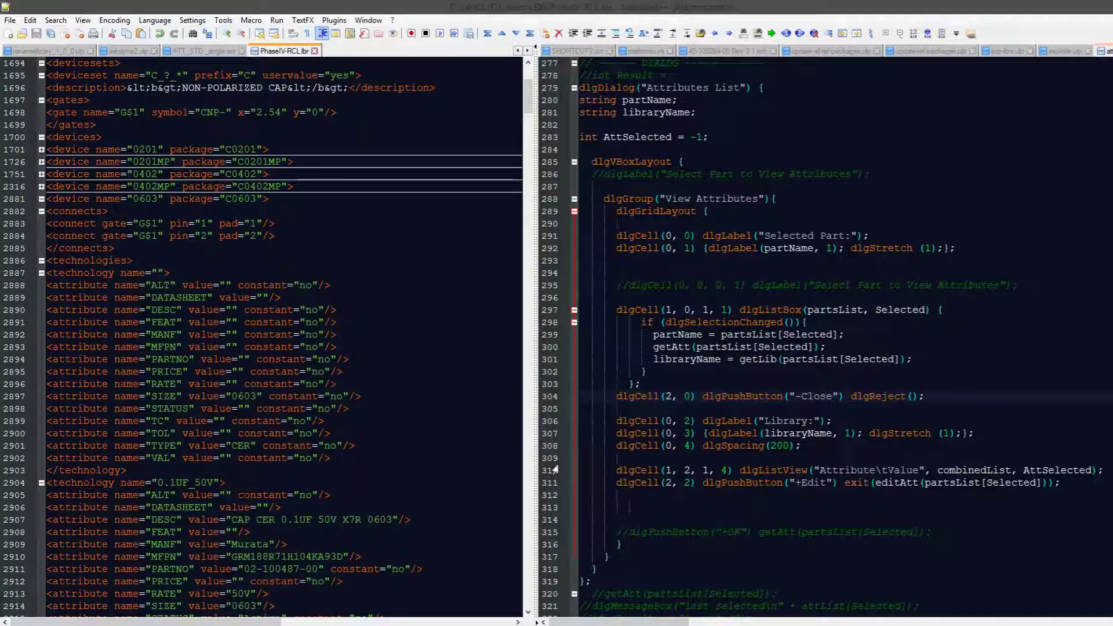
pyautogui.hotkey('alt', 'Tab')
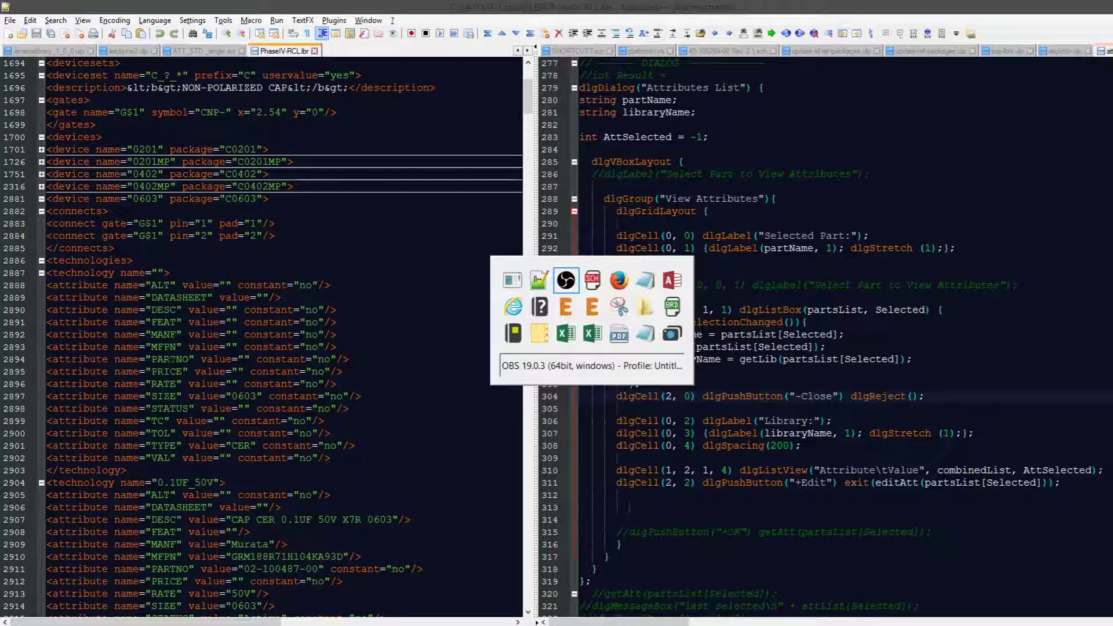
# - Switch to the EAGLE schematic and pan to inductor L8 in the RF filter
pyautogui.click(594, 282)
pyautogui.scroll(-2, 600, 339)
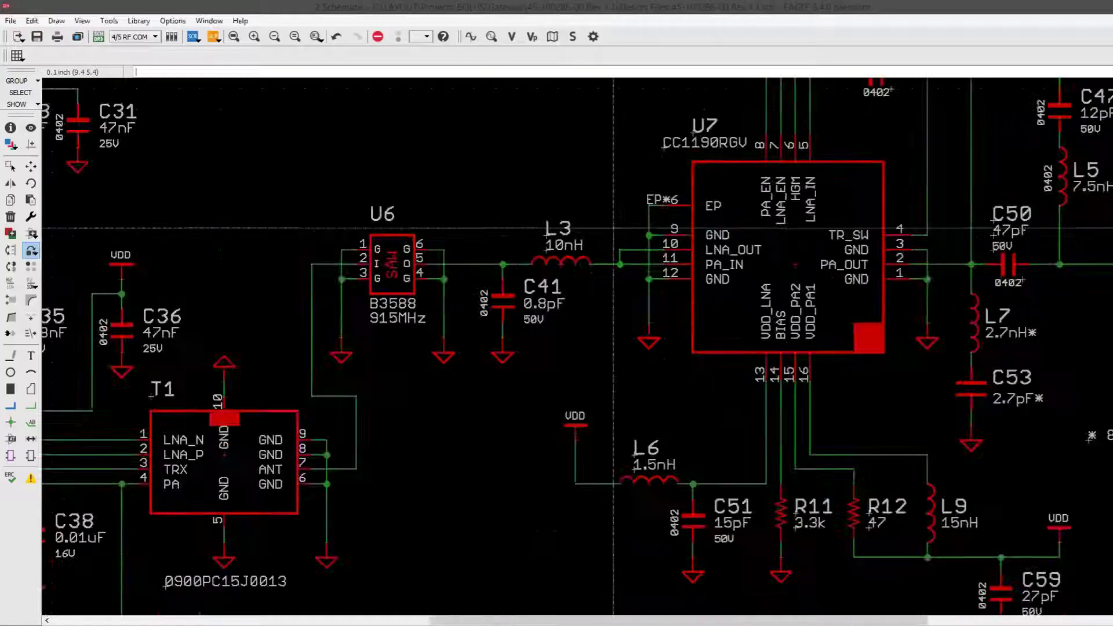
pyautogui.moveTo(600, 260); pyautogui.dragTo(365, 356, button='middle')
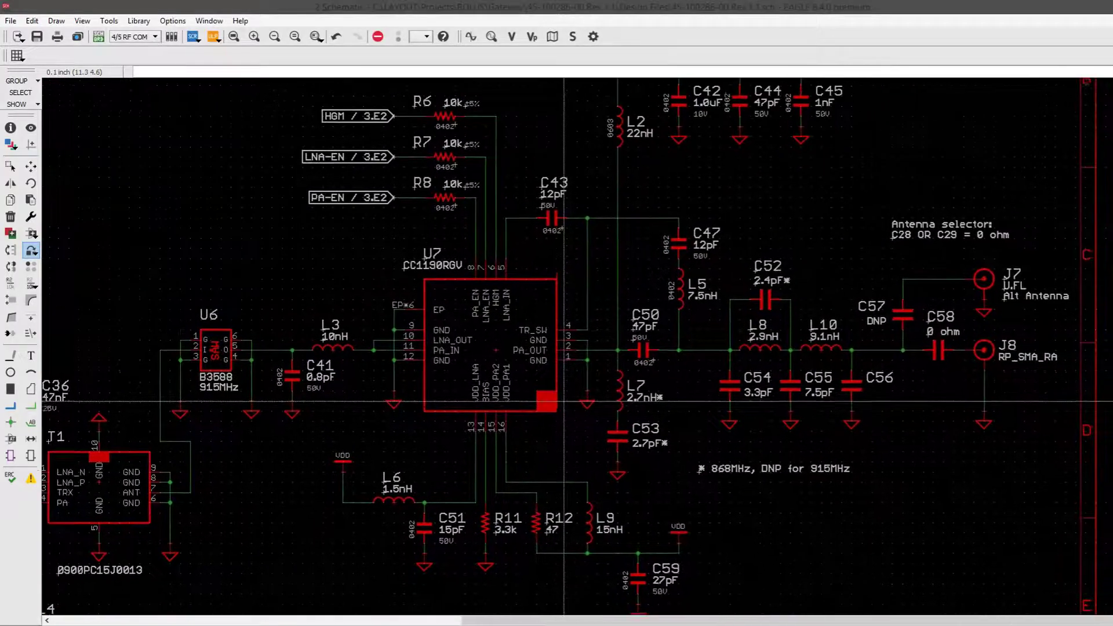
pyautogui.moveTo(601, 348); pyautogui.dragTo(691, 274, button='middle')
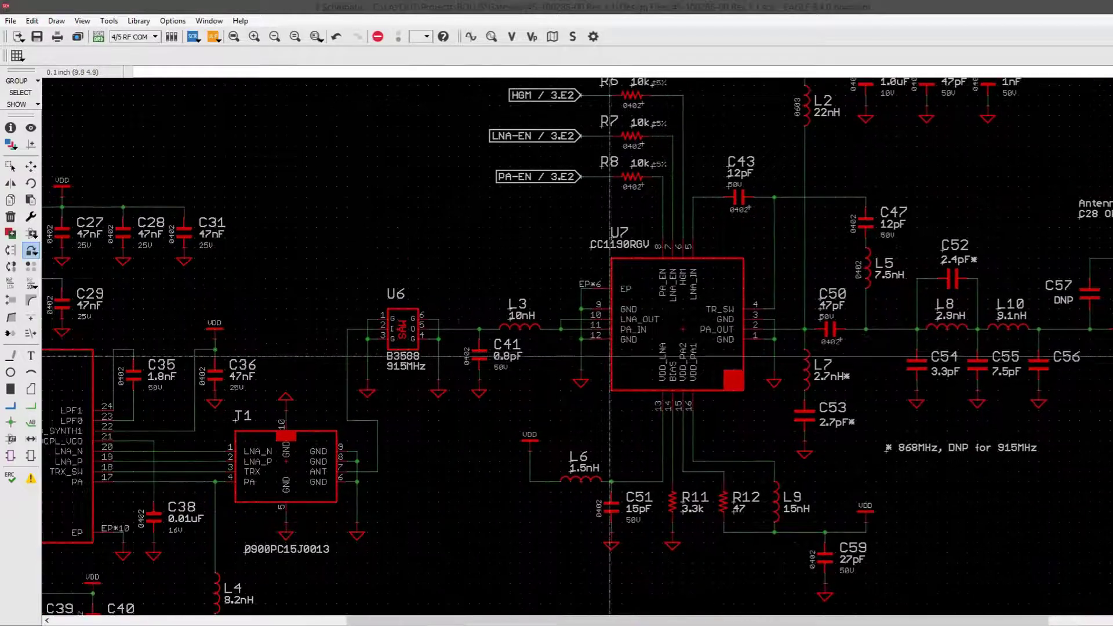
pyautogui.moveTo(599, 261); pyautogui.dragTo(382, 374, button='middle')
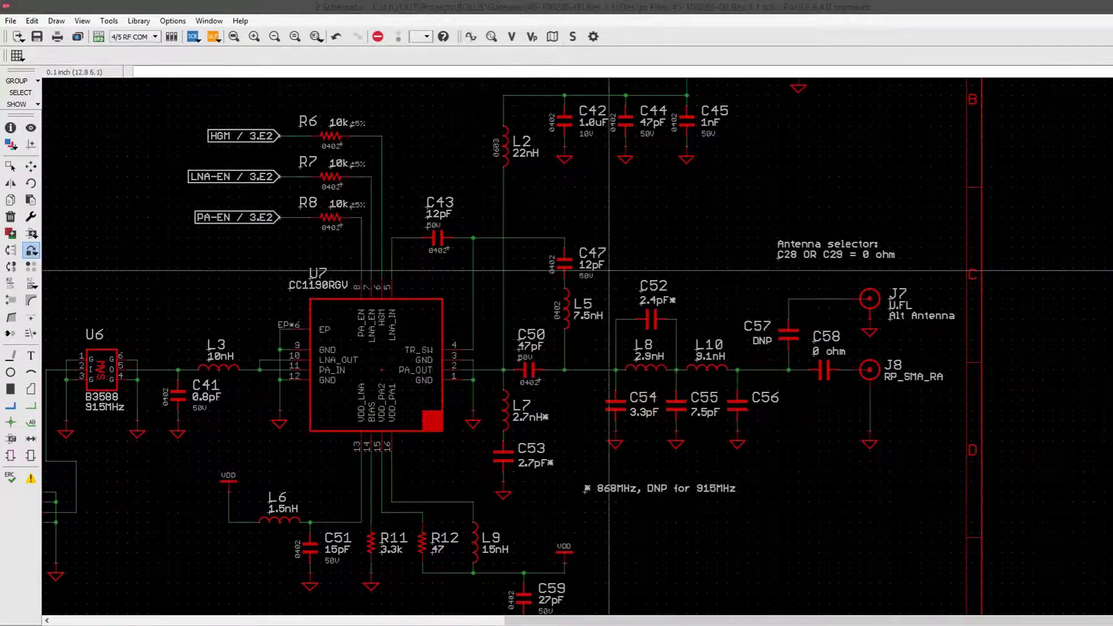
pyautogui.moveTo(600, 287)
pyautogui.mouseDown(button='middle')
pyautogui.moveTo(586, 321)
pyautogui.moveTo(591, 298)
pyautogui.mouseUp(button='middle')
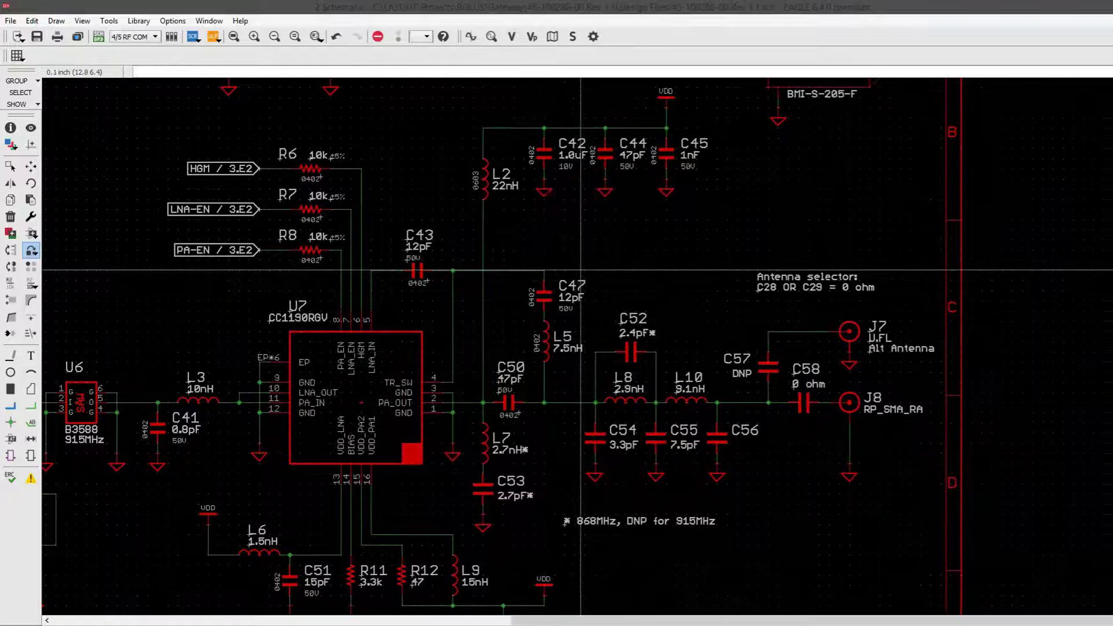
pyautogui.moveTo(487, 409); pyautogui.dragTo(635, 301, button='middle')
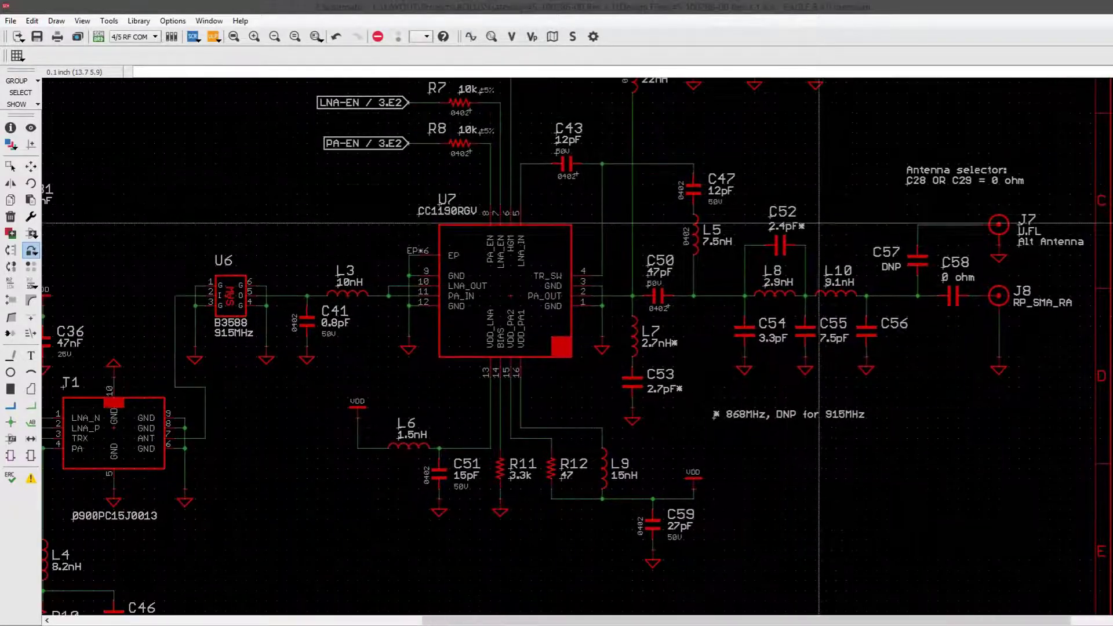
pyautogui.scroll(1, 556, 287)
pyautogui.moveTo(522, 348)
pyautogui.mouseDown(button='middle')
pyautogui.moveTo(556, 313)
pyautogui.moveTo(435, 366)
pyautogui.mouseUp(button='middle')
pyautogui.scroll(2, 782, 278)
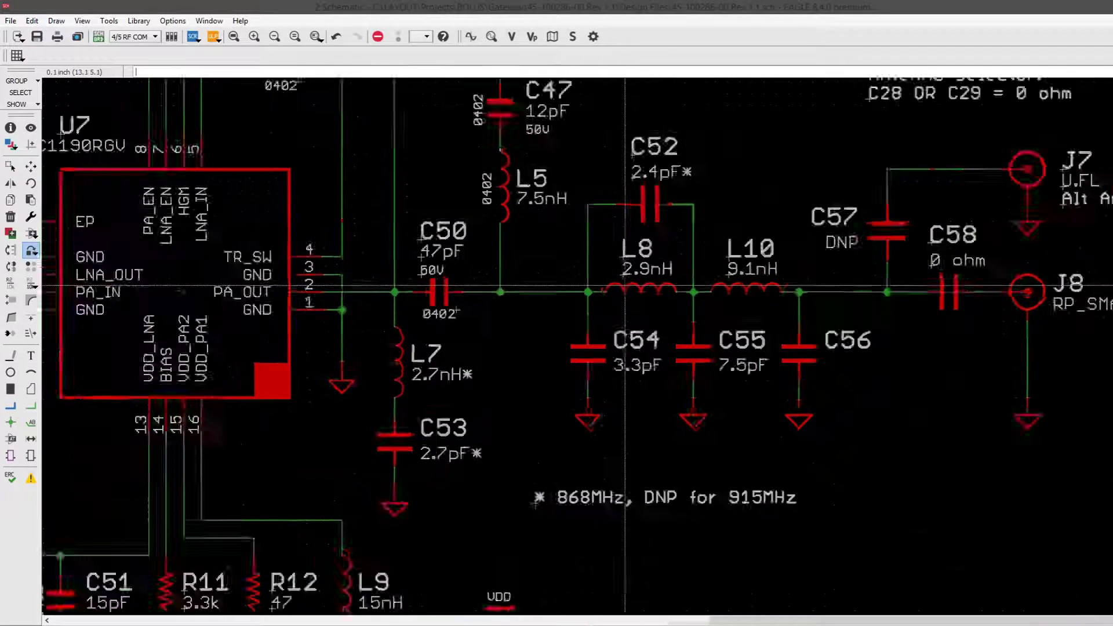
pyautogui.scroll(2, 783, 278)
pyautogui.scroll(-1, 557, 323)
pyautogui.scroll(1, 557, 322)
pyautogui.scroll(1, 522, 347)
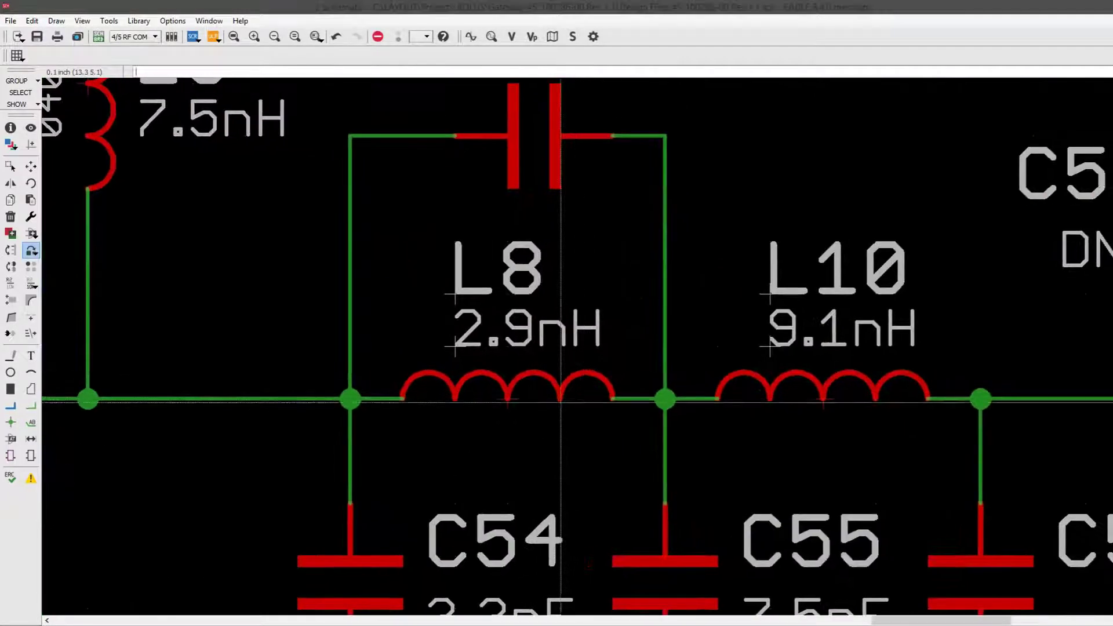
pyautogui.moveTo(548, 348); pyautogui.dragTo(504, 314, button='middle')
# - Copy L8's PARTNO value from its properties, close them, and launch Replace with Ctrl+Shift+A
pyautogui.click(470, 365)
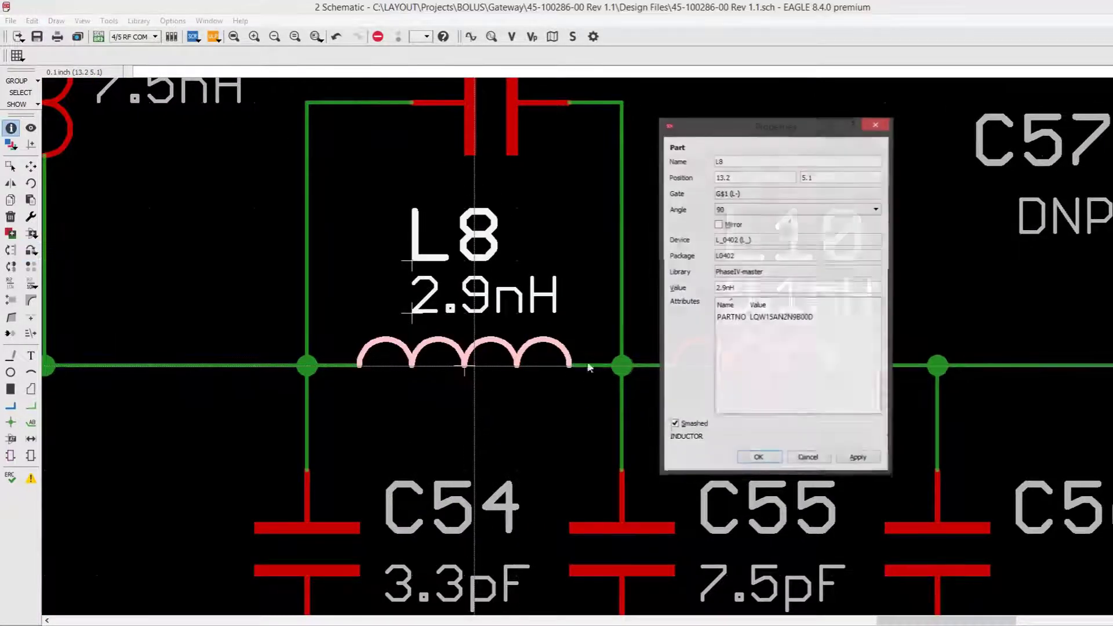
pyautogui.click(764, 318)
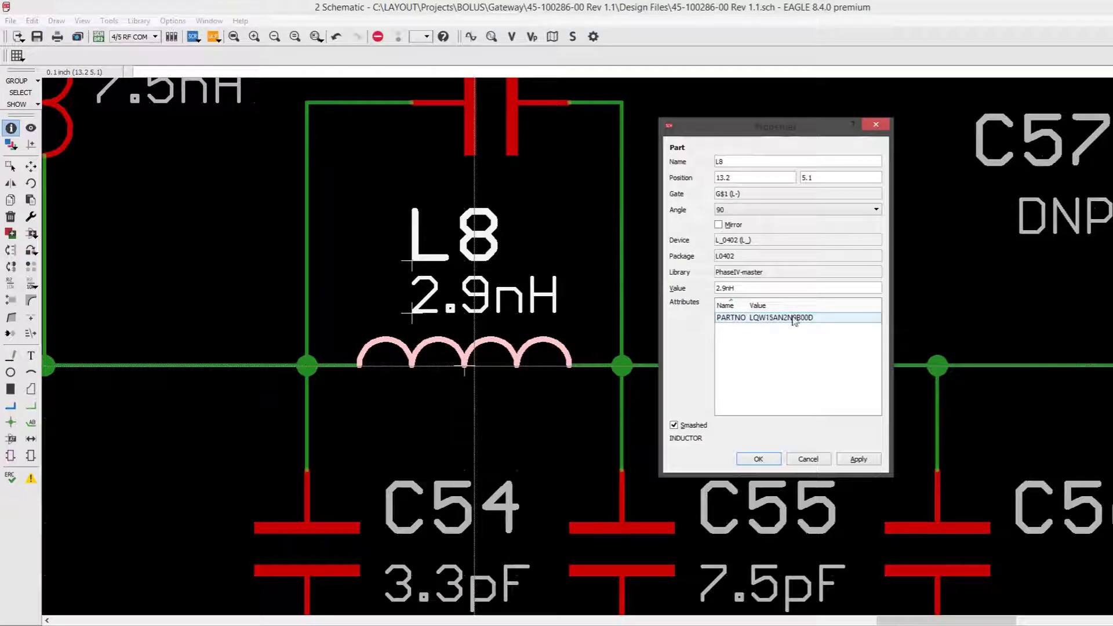
pyautogui.click(775, 348)
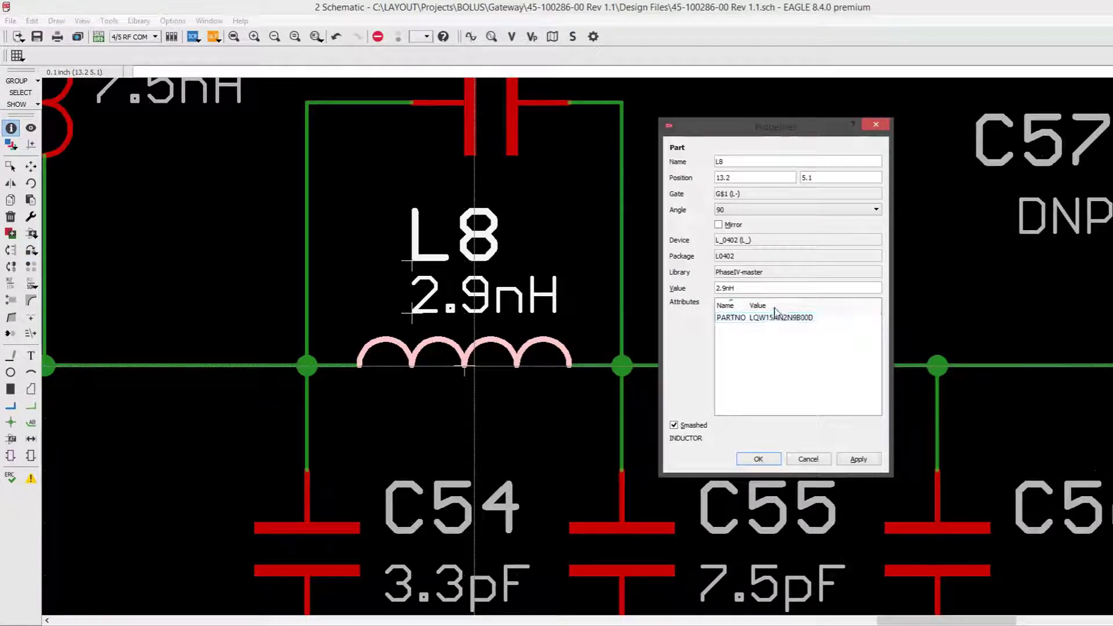
pyautogui.click(776, 318)
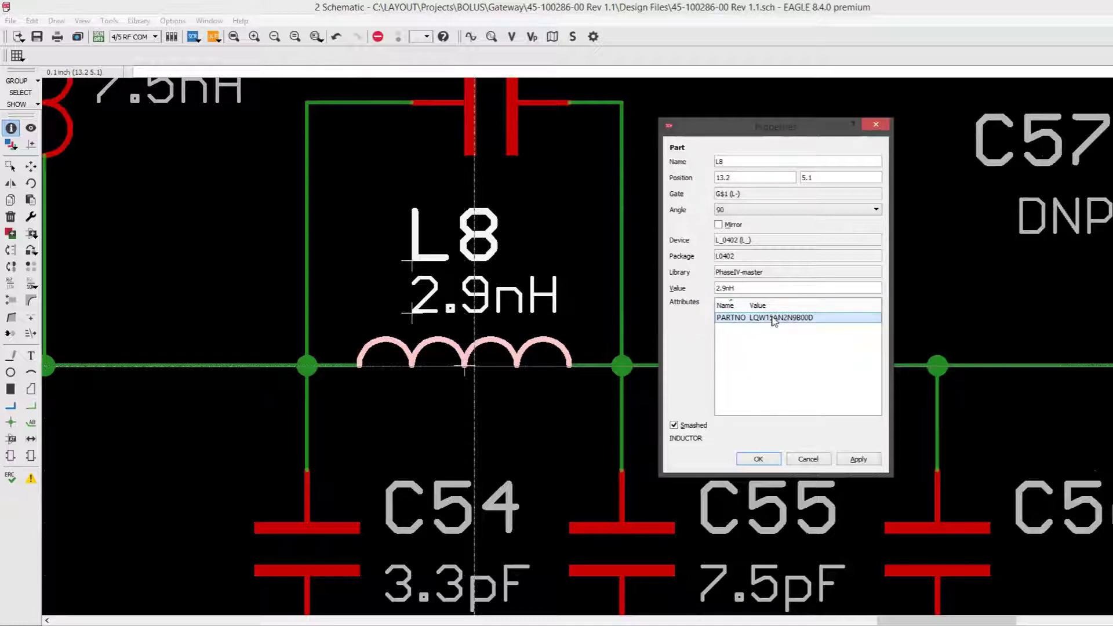
pyautogui.press('Escape')
pyautogui.hotkey('ctrl', 'shift', 'a')
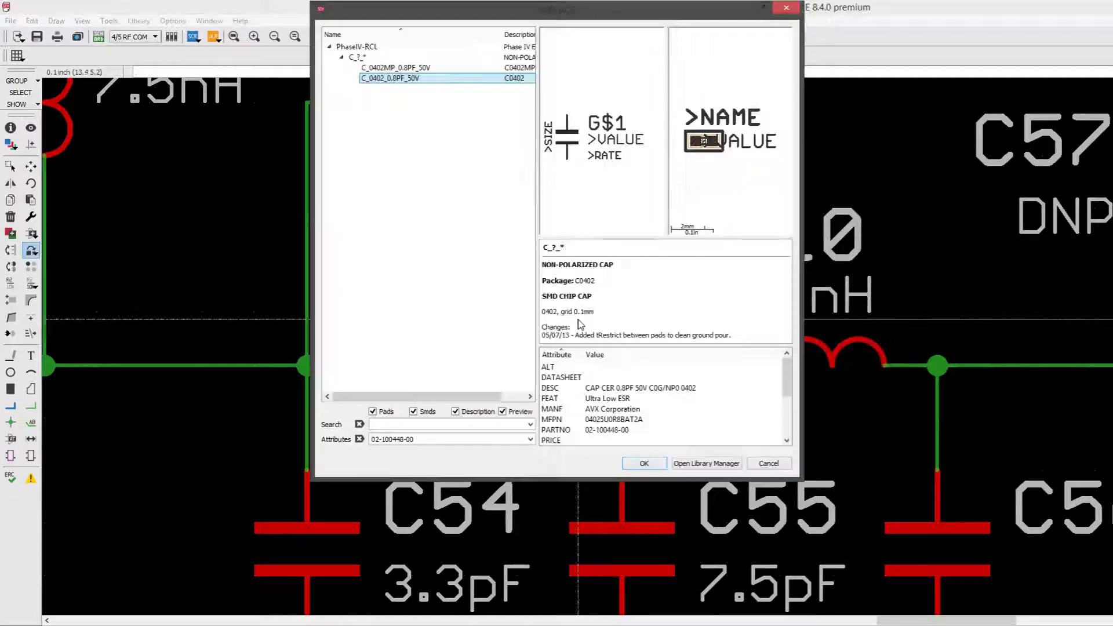
# - Filter parts by attribute LQW15AN2N9B00D and swap L8 for PhaseIV-RCL's L_0402_2.9NH_750MA inductor
pyautogui.click(359, 439)
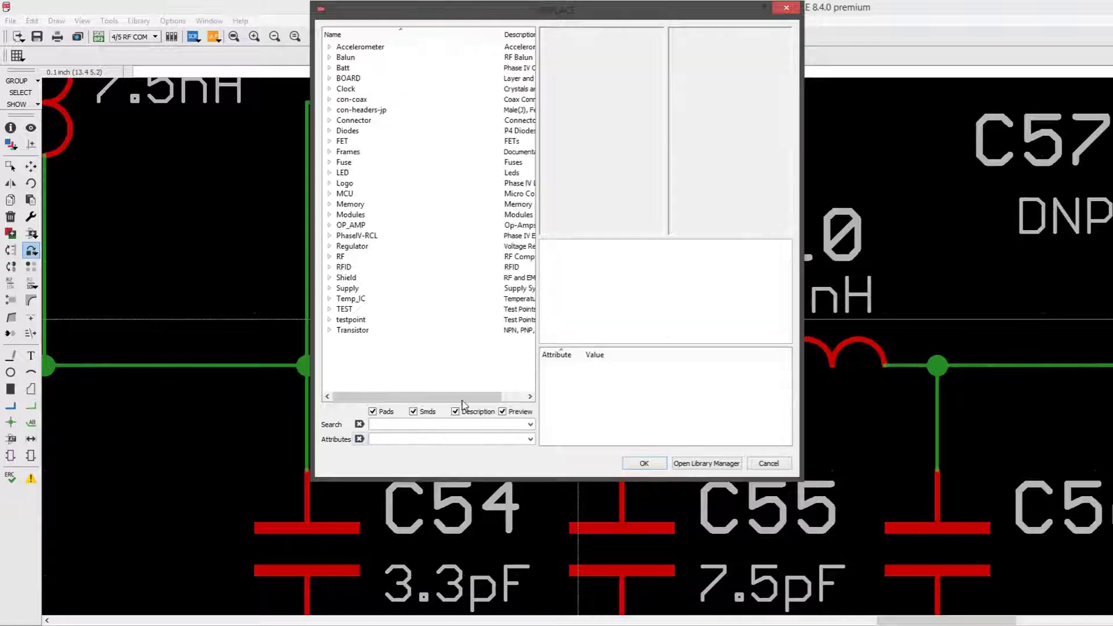
pyautogui.click(391, 438)
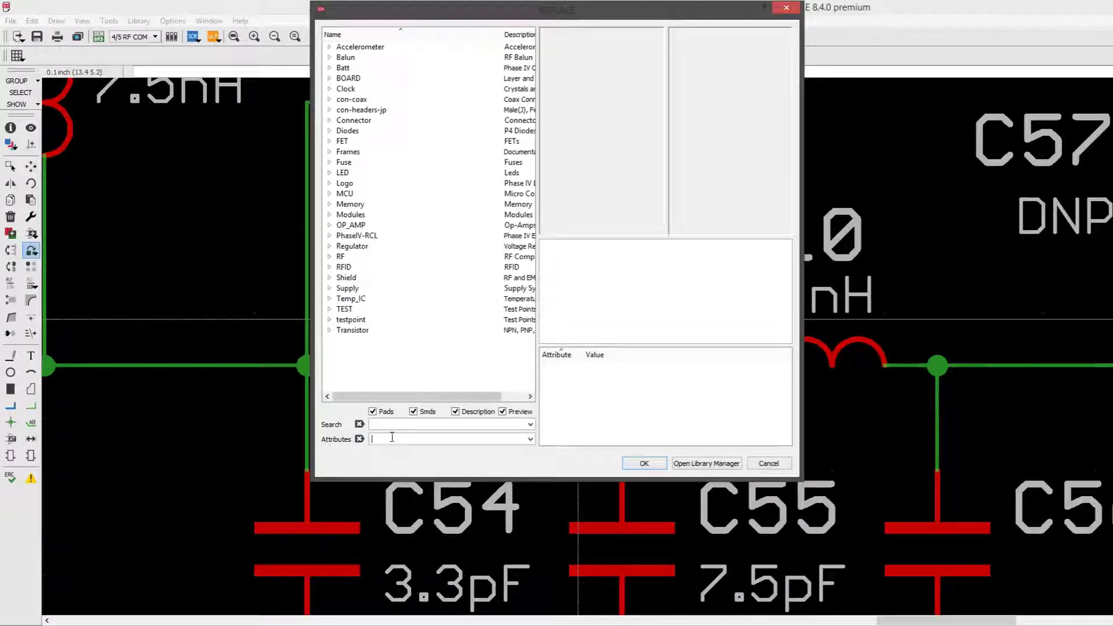
pyautogui.hotkey('ctrl', 'v')
pyautogui.press('Return')
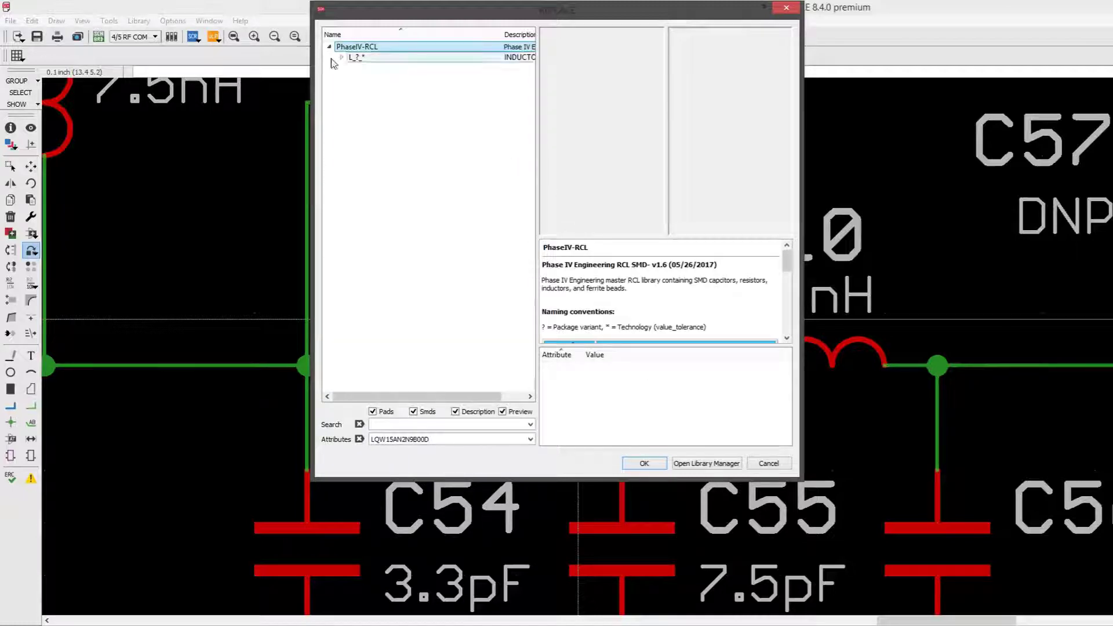
pyautogui.click(341, 57)
pyautogui.doubleClick(383, 89)
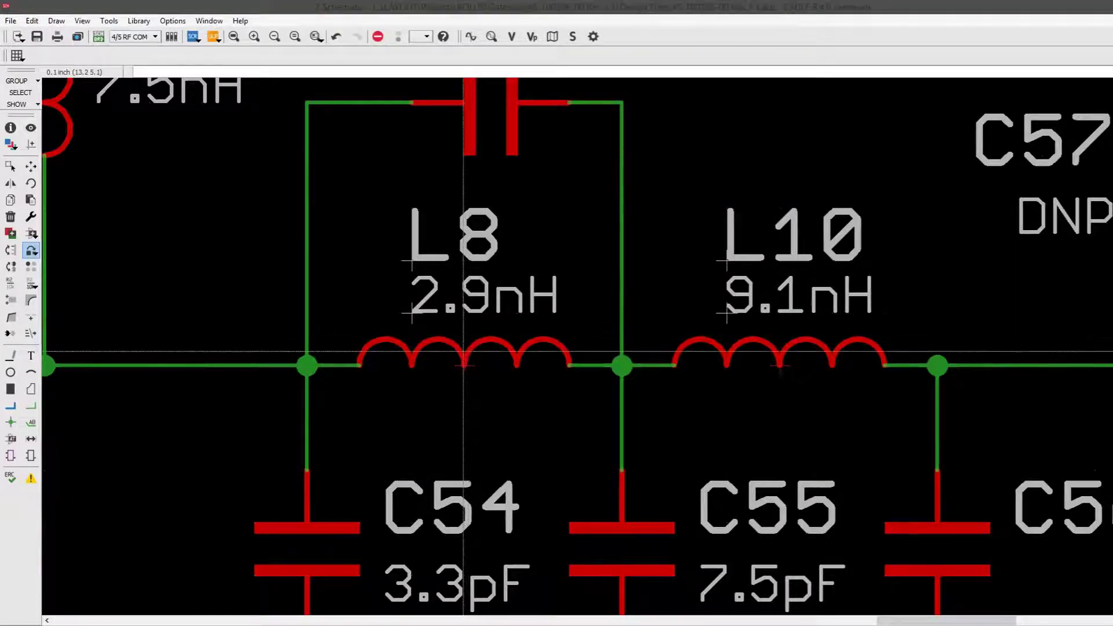
# - Rotate and reposition L8's name and 2.9nH value labels horizontally above the inductor
pyautogui.rightClick(464, 365)
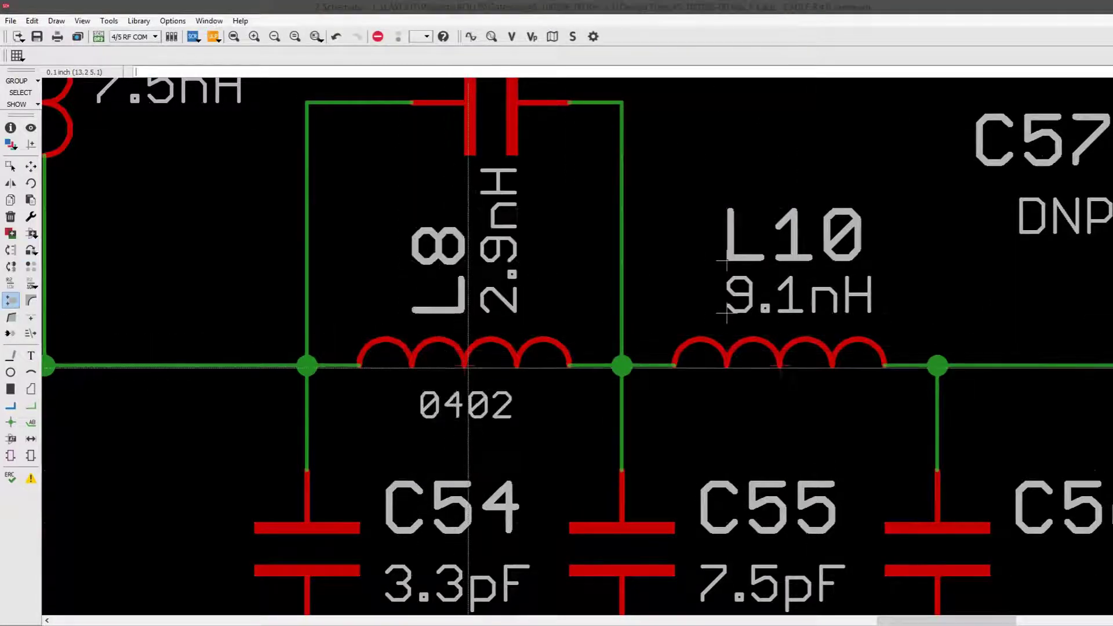
pyautogui.moveTo(452, 270); pyautogui.dragTo(481, 301)
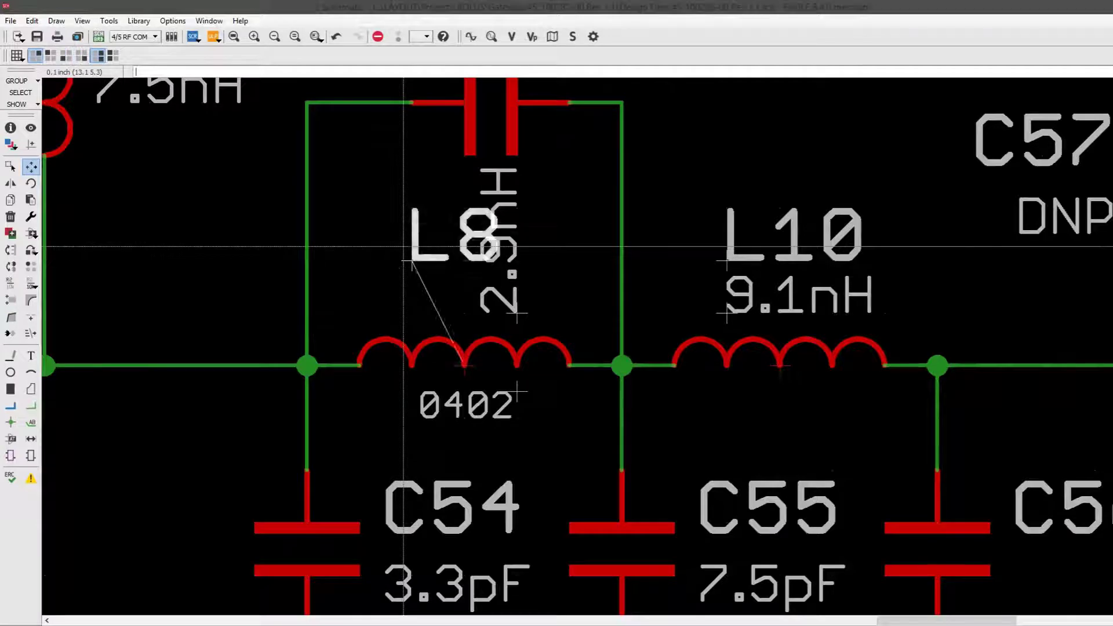
pyautogui.rightClick(480, 300)
pyautogui.click(470, 296)
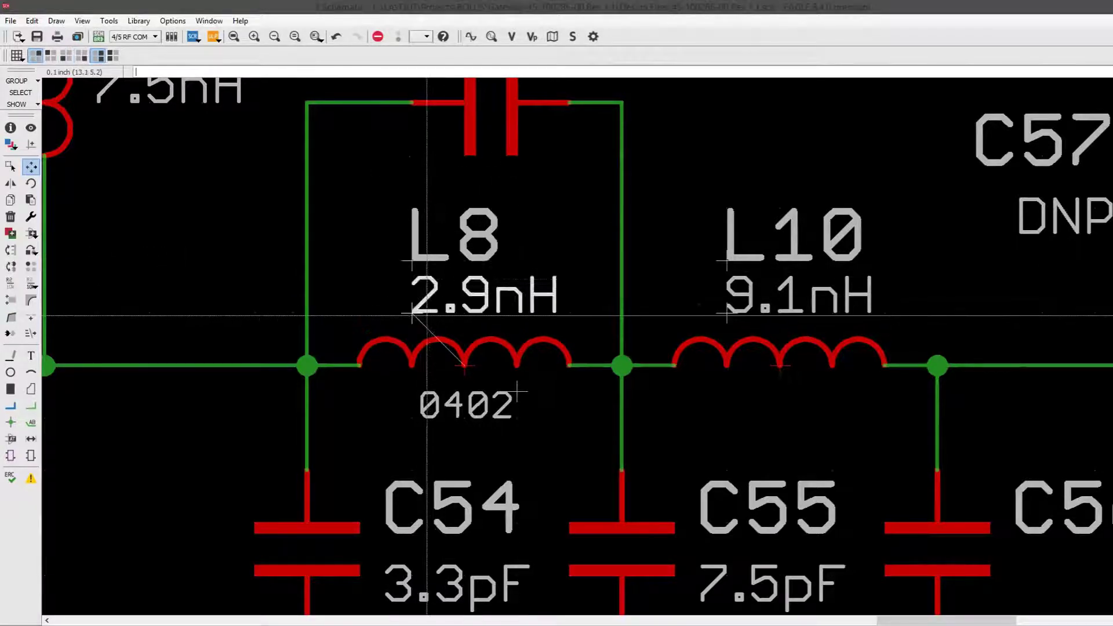
pyautogui.scroll(-1, 444, 340)
pyautogui.scroll(-1, 443, 339)
# - Inspect the new L8 with the Info tool to view its PhaseIV-RCL attributes
pyautogui.click(10, 128)
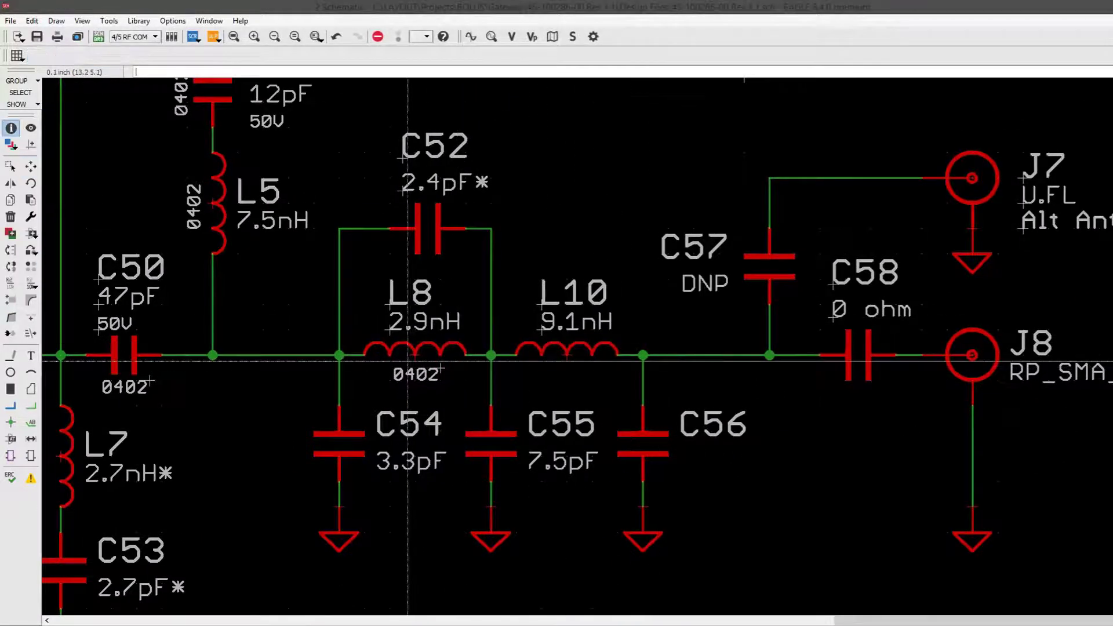
pyautogui.click(417, 352)
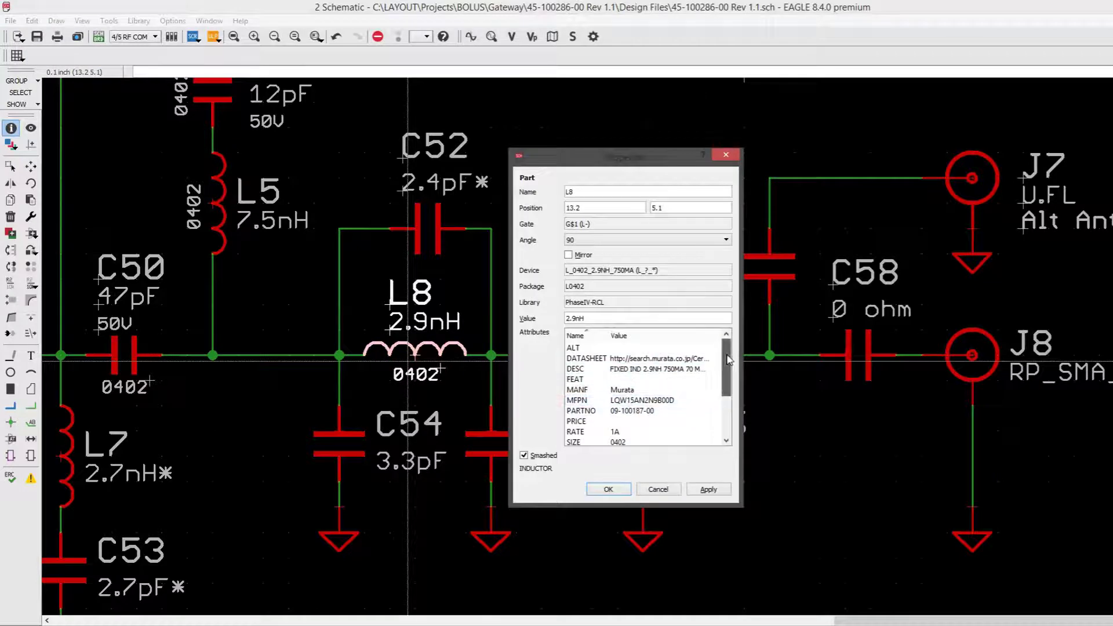
pyautogui.moveTo(726, 358)
pyautogui.mouseDown()
pyautogui.moveTo(726, 407)
pyautogui.moveTo(725, 341)
pyautogui.mouseUp()
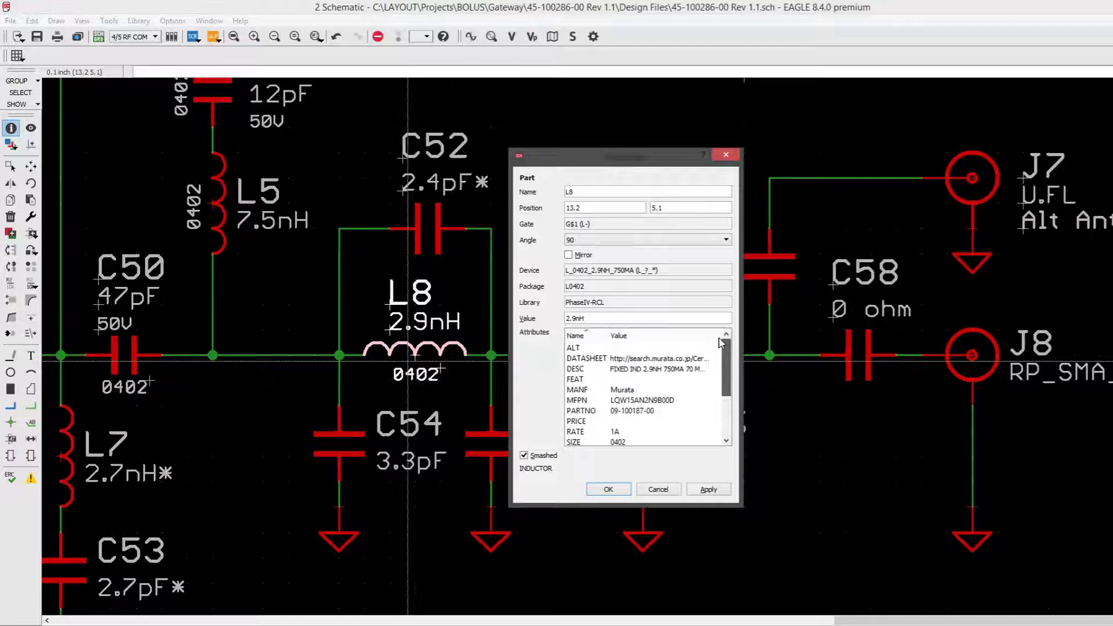